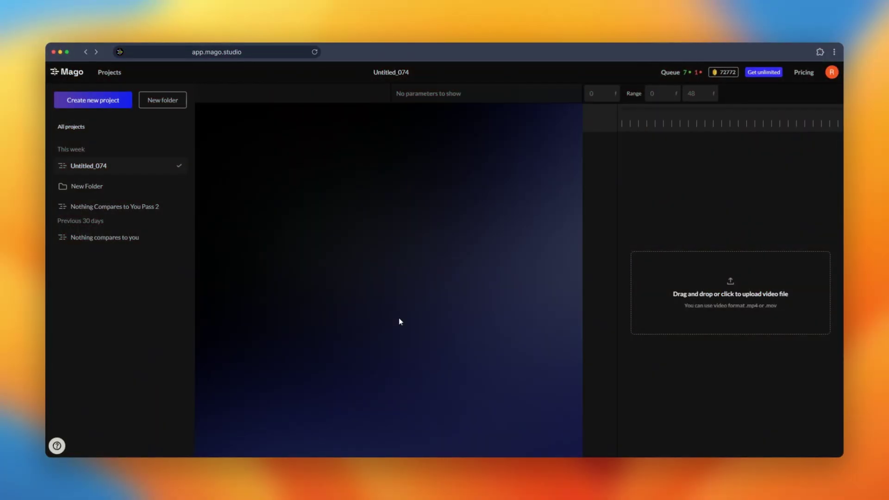
Step: Create a new project named Tutorial and upload the video Nothing compares to you.mp4 to it
left_click(104, 101)
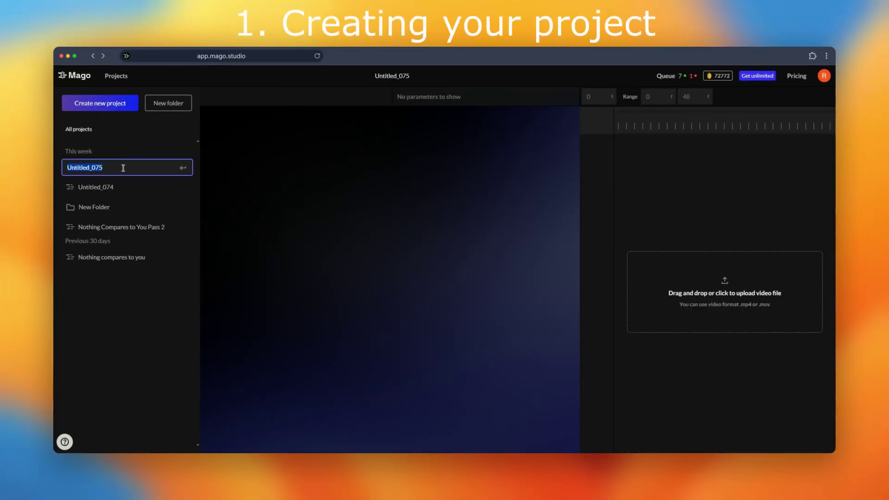
type("Tutorial")
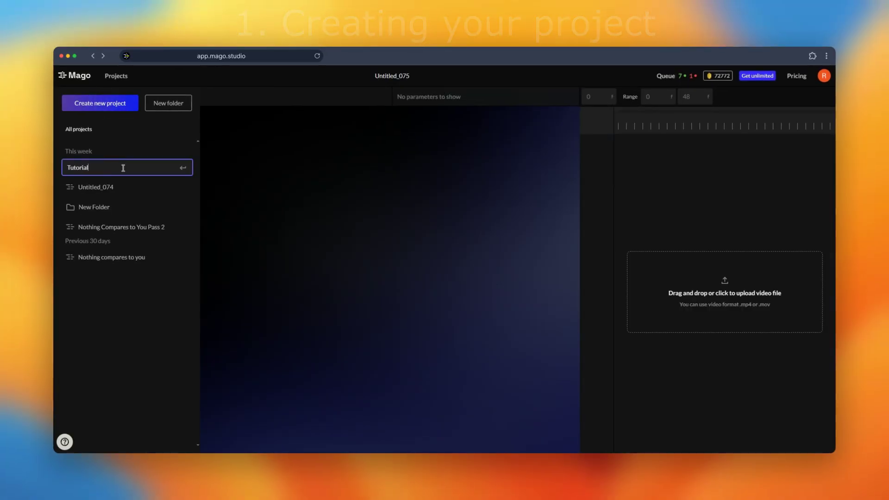
key("Return")
left_click(710, 315)
key("Return")
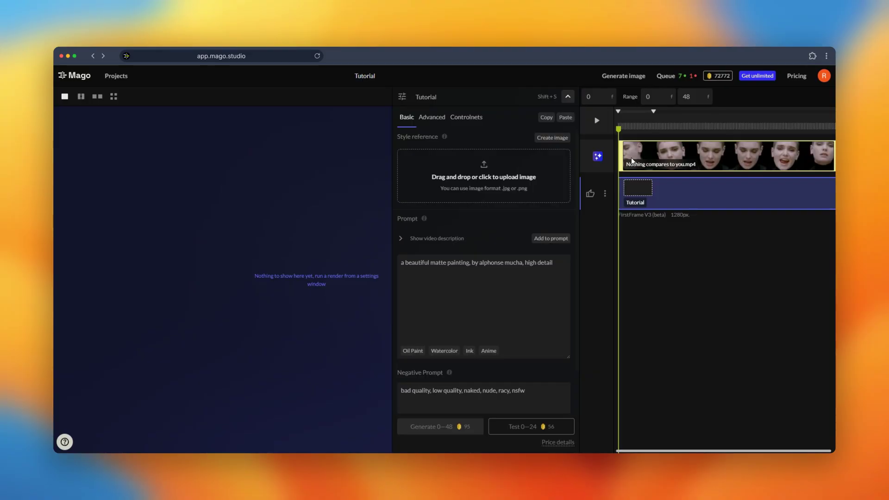
Step: Open the stylized frame generator for the style reference and select the Mago model
left_click(554, 138)
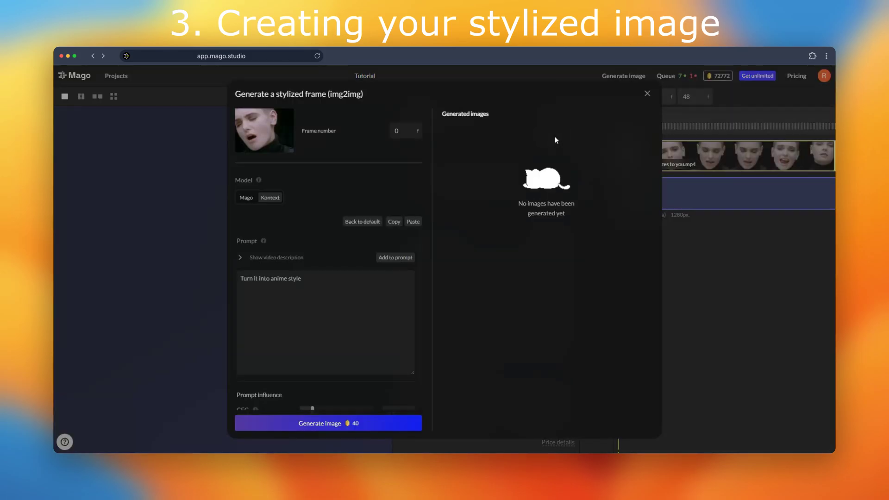
left_click(254, 204)
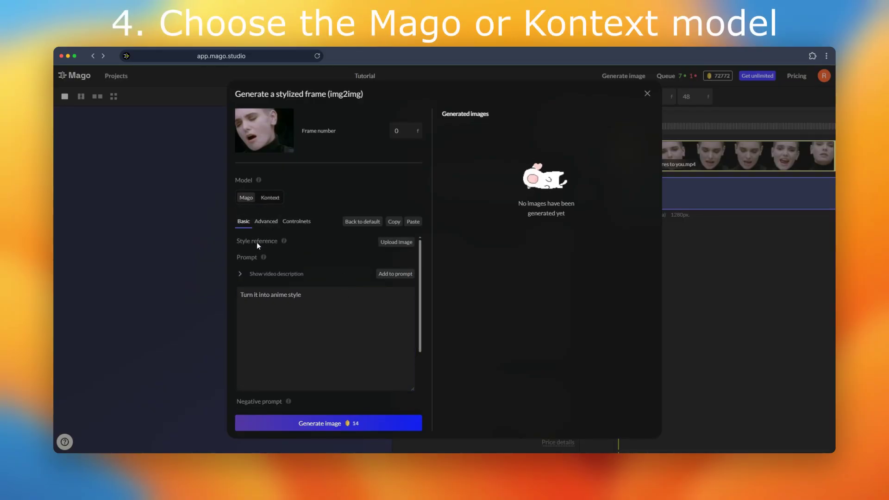
Step: Switch the stylized frame generator to the Kontext model and review its prompt and settings
left_click(270, 198)
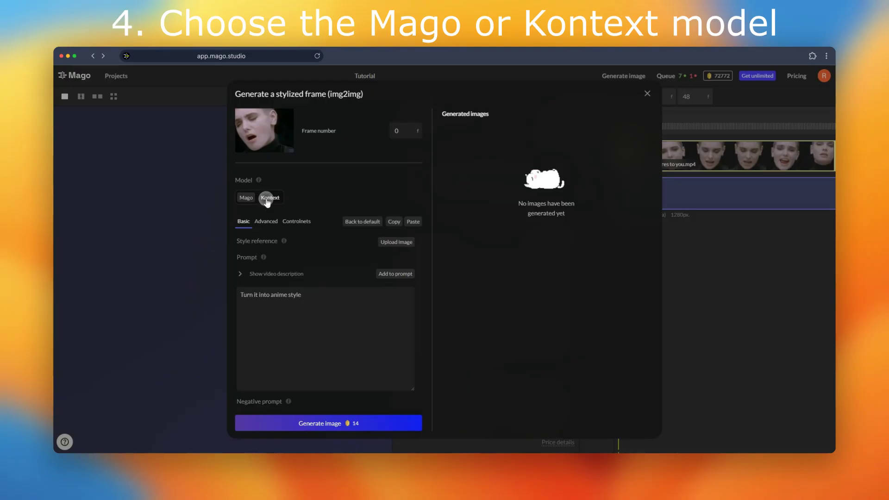
left_click(334, 275)
scroll(327, 273, "down", 2)
scroll(322, 322, "up", 2)
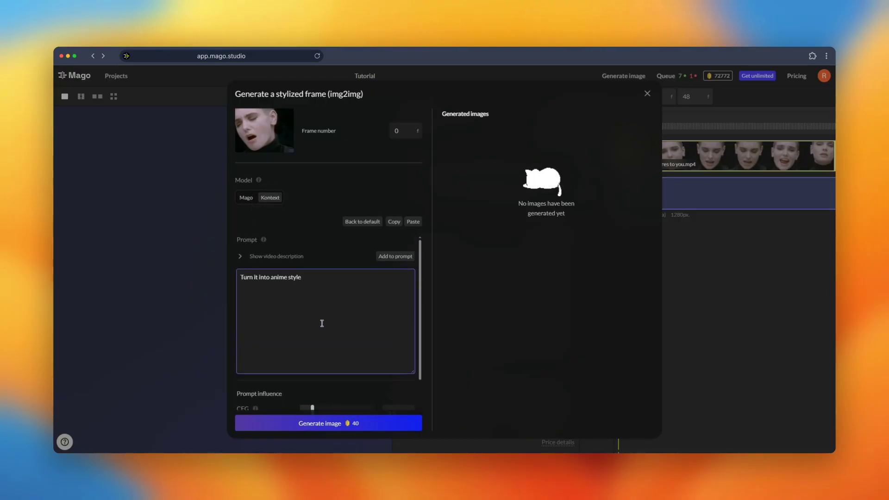
left_click_drag(243, 278, 322, 277)
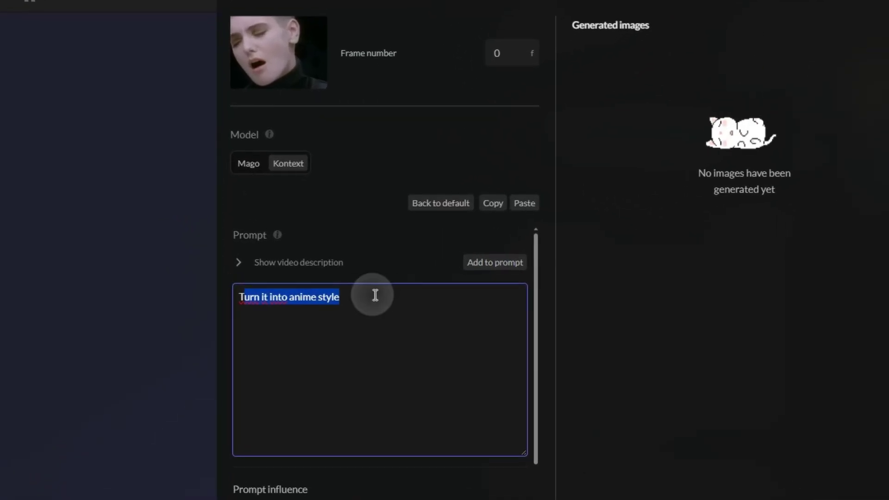
left_click(375, 295)
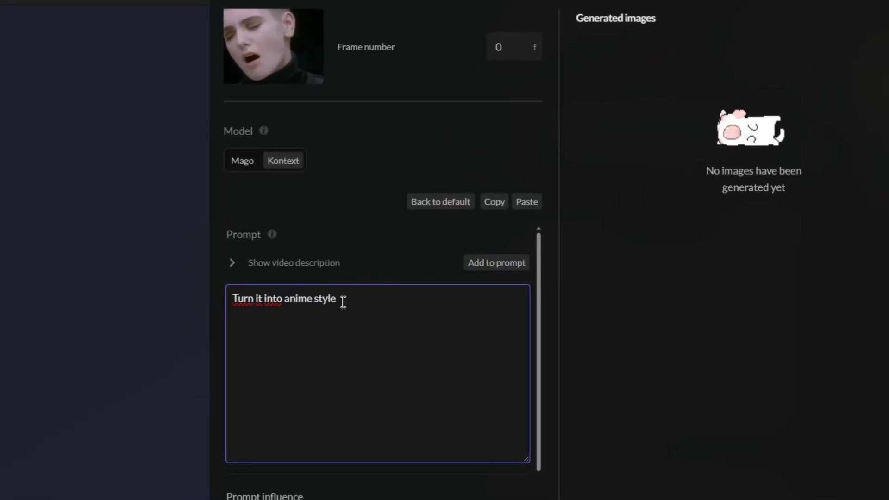
Step: Select the Mago model and upload a painted portrait image as its style reference
left_click(241, 166)
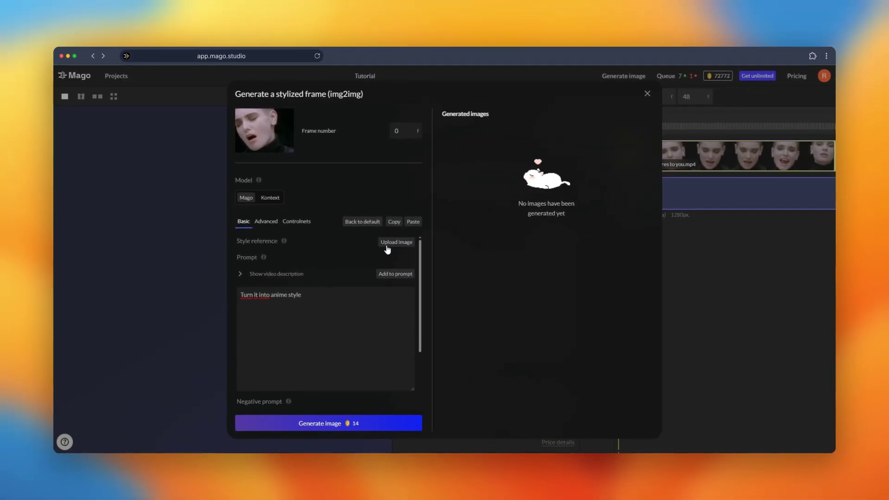
left_click(389, 247)
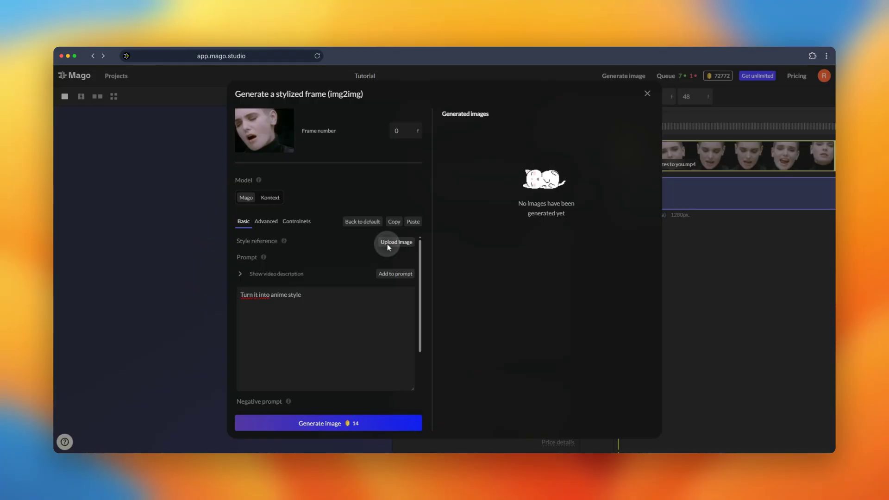
Step: Replace the image prompt with "Colorful drawing style", checking the style reference's image description
left_click(397, 287)
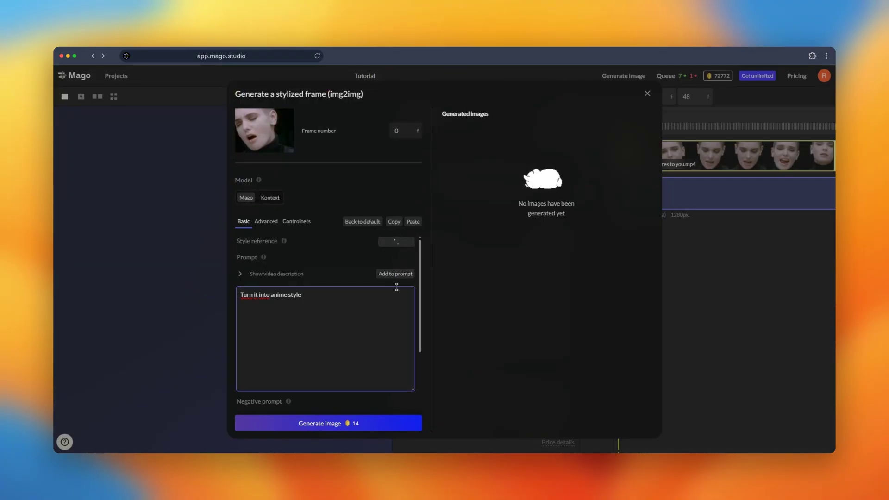
key("ctrl+a")
key("BackSpace")
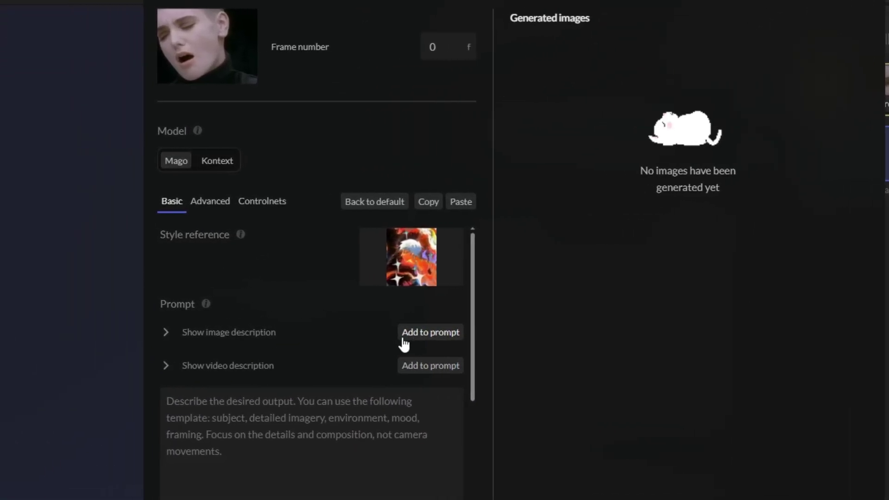
left_click(165, 332)
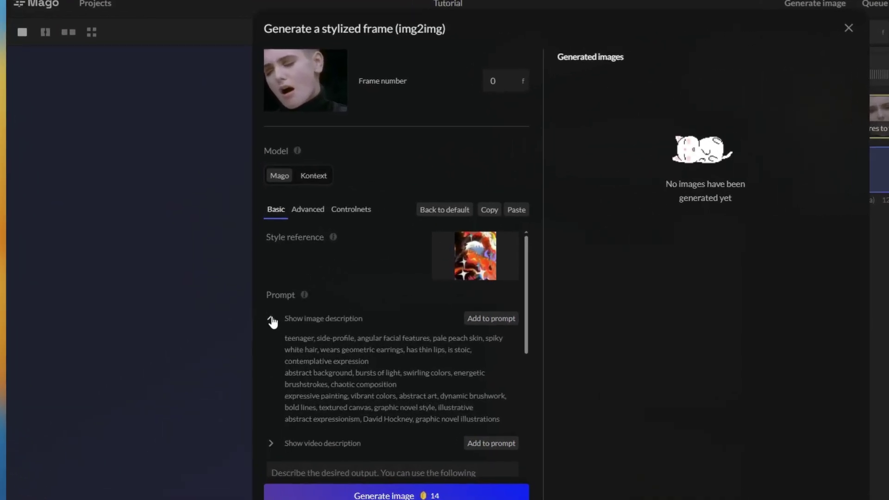
left_click(240, 298)
left_click(341, 390)
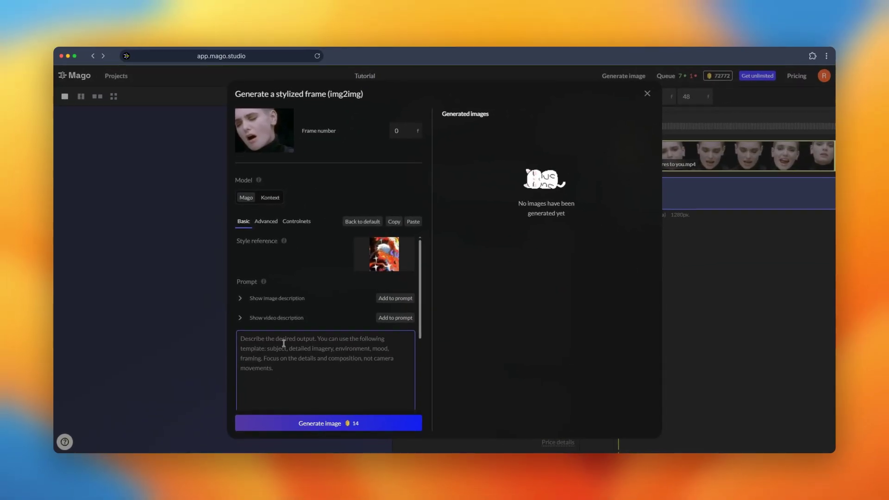
type("Colorful drawing style")
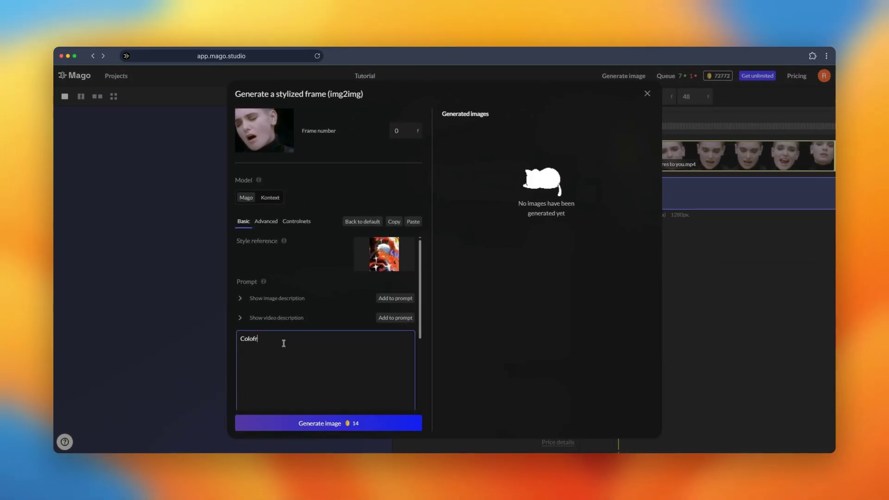
Step: In the advanced image settings, set Image Weight to 1,17 and CFG to 2,7
scroll(354, 366, "down", 5)
scroll(353, 365, "up", 5)
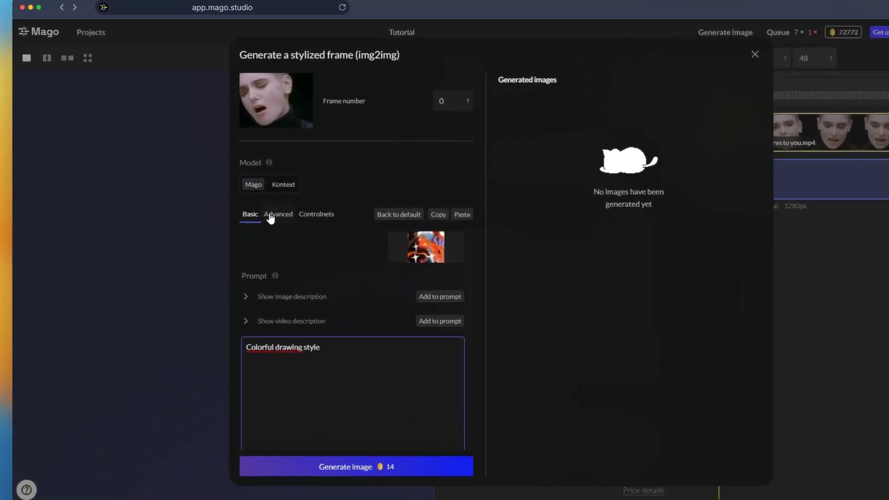
left_click(267, 222)
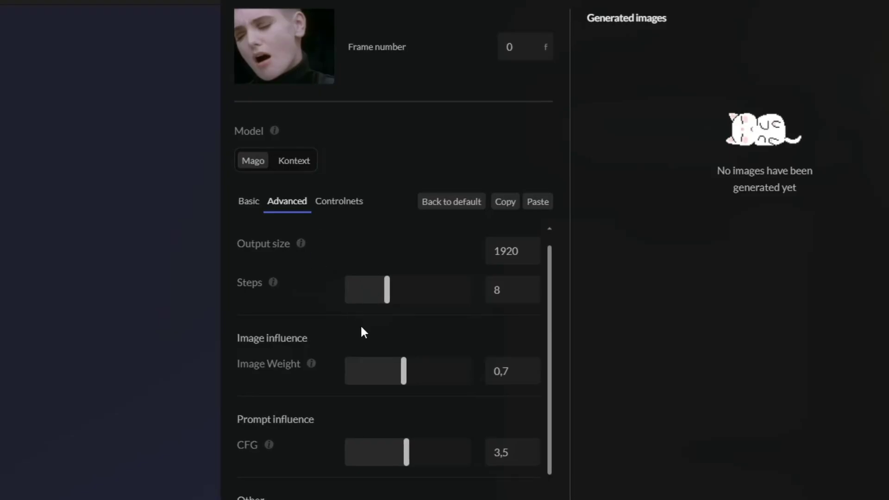
left_click_drag(405, 383, 392, 395)
scroll(414, 380, "down", 2)
left_click_drag(392, 358, 385, 357)
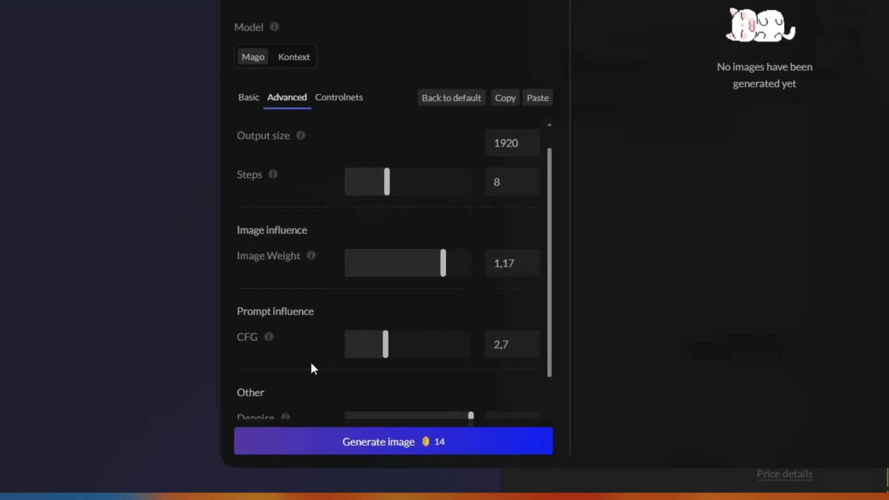
Step: Review the Depth, Tile and Canny ControlNet settings and generate the stylized frame
scroll(311, 367, "down", 3)
scroll(312, 367, "up", 3)
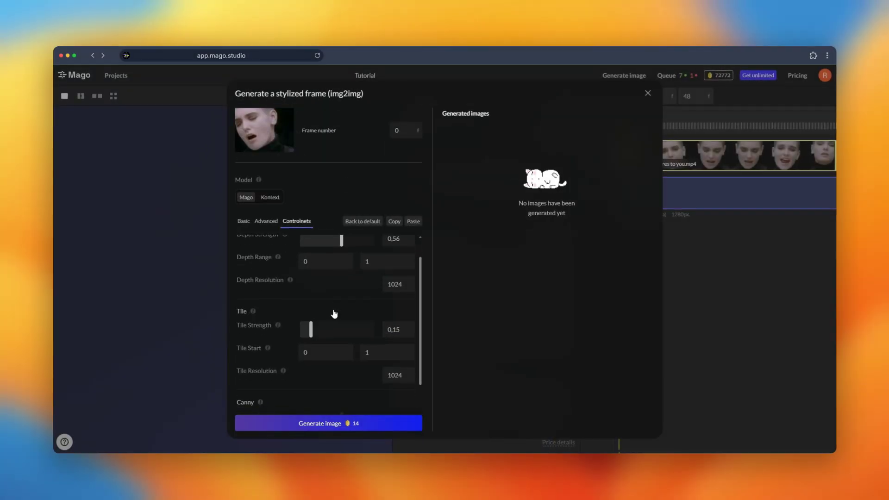
scroll(334, 319, "down", 3)
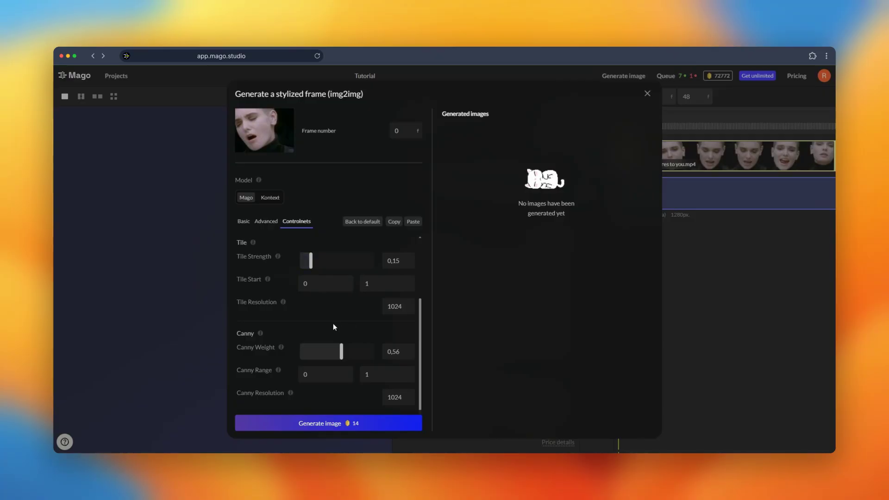
scroll(283, 336, "up", 3)
scroll(283, 341, "up", 1)
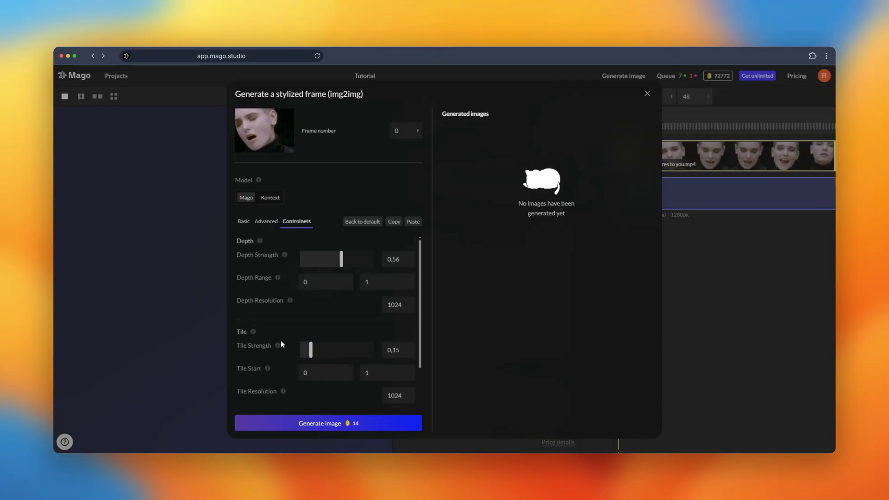
left_click(319, 424)
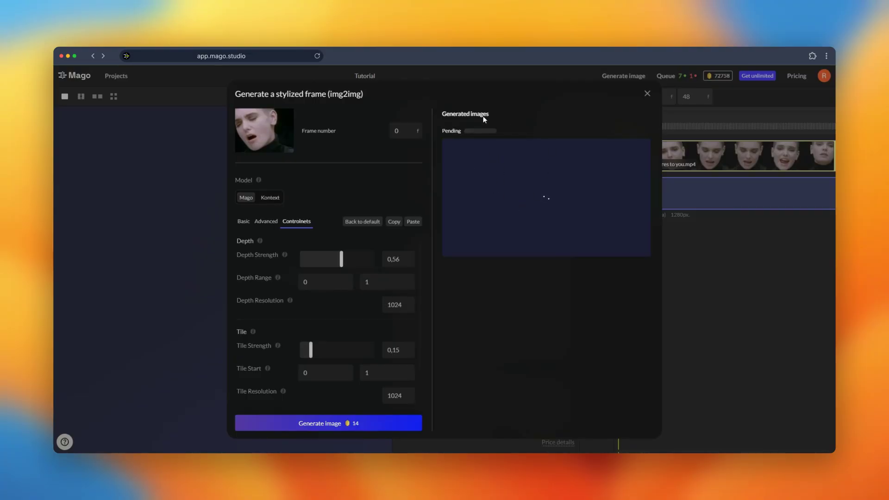
Step: Extend the image prompt to "Colorful drawing style, painting style" and generate another stylized frame
left_click(244, 222)
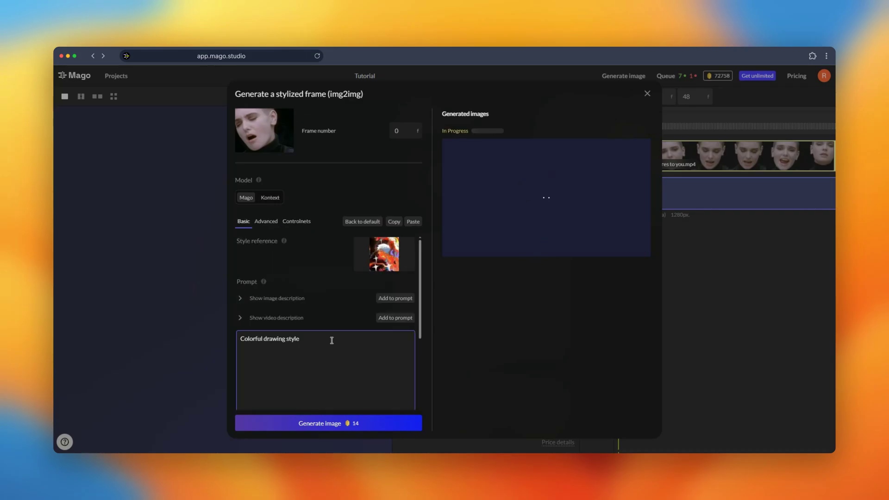
left_click(331, 342)
left_click(329, 423)
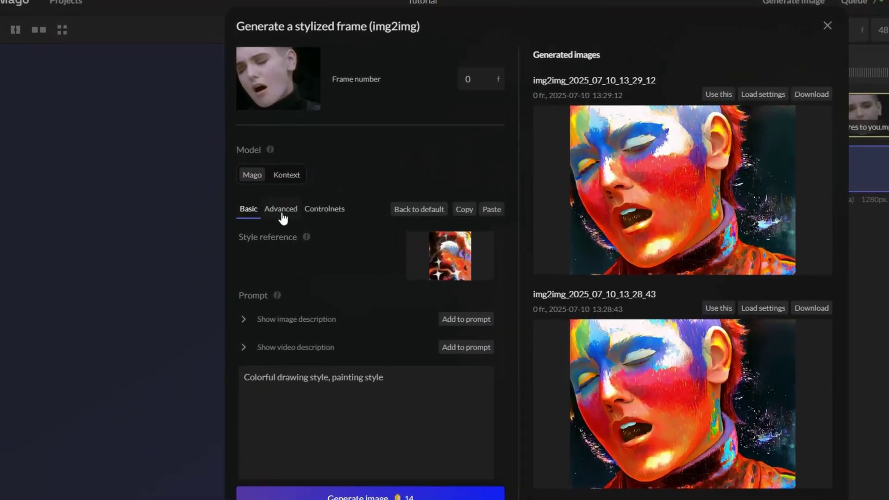
Step: Recheck the advanced and basic image settings, and use img2img_2025_07_10_13_28_43 as the video's style reference
left_click(282, 218)
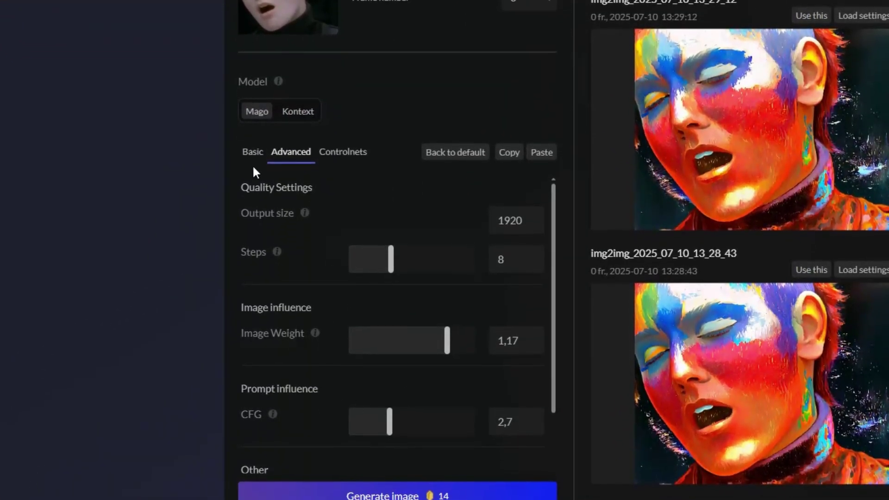
left_click(249, 209)
left_click(326, 406)
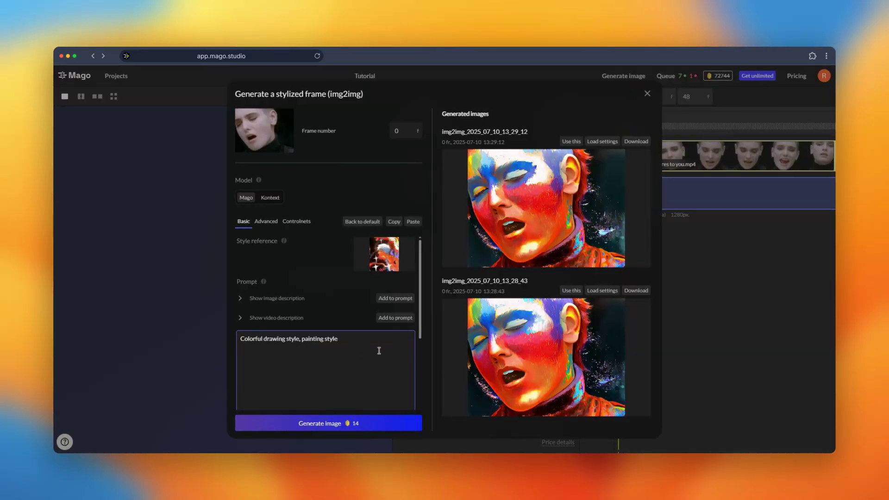
left_click(573, 291)
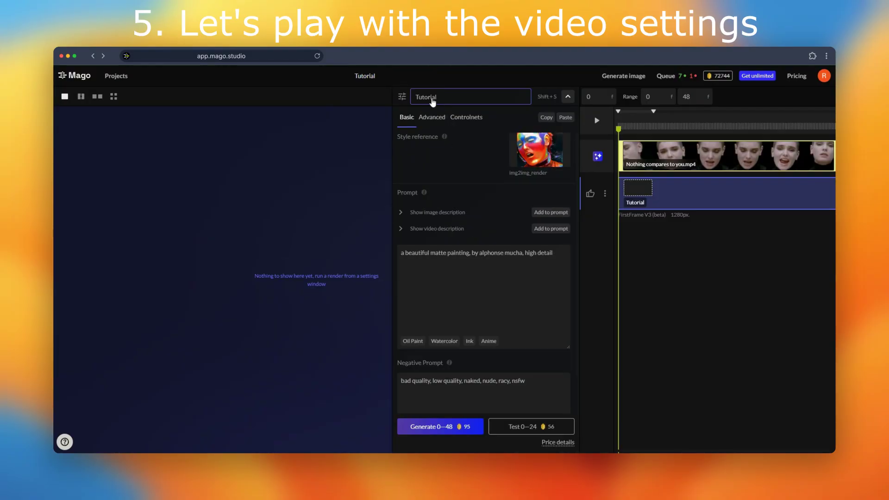
Step: Show the image and video descriptions and replace the video prompt with "singer, woman, short haircut" from the video description
scroll(466, 212, "down", 3)
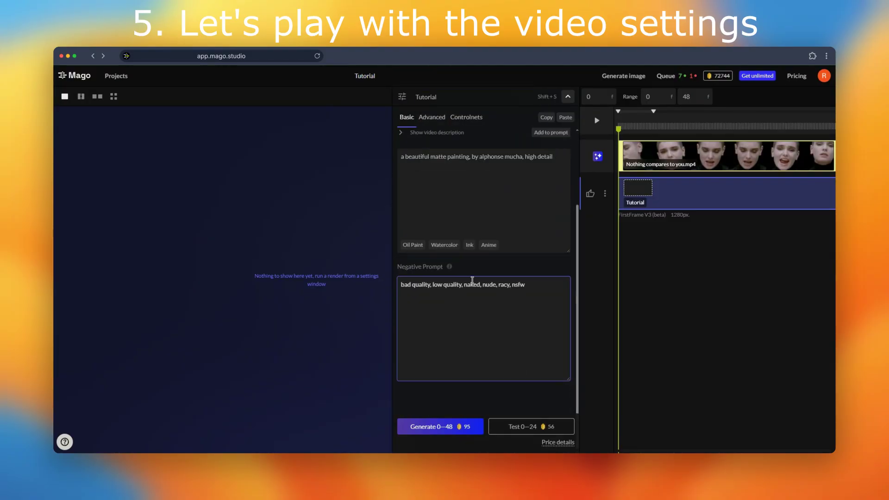
scroll(472, 287, "up", 3)
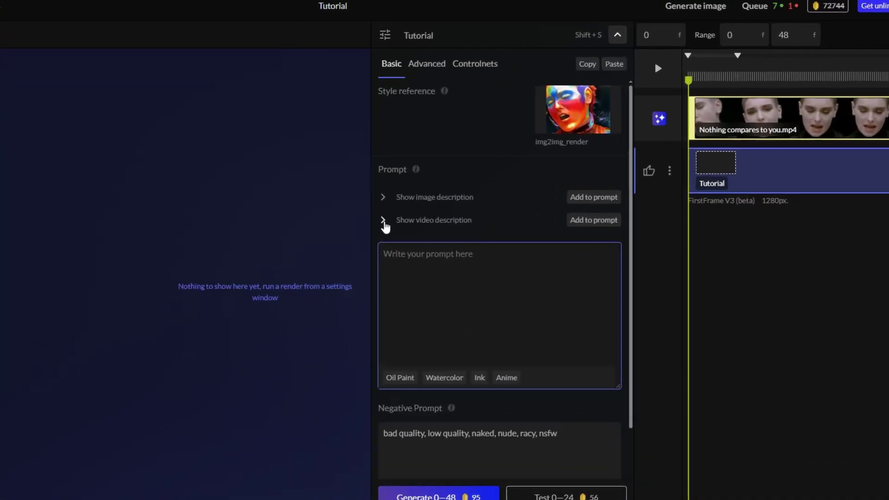
left_click(401, 229)
left_click(372, 187)
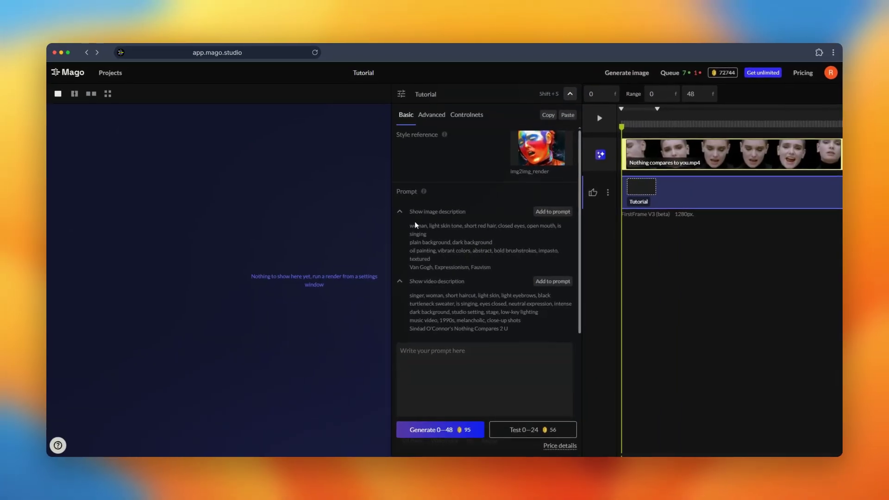
left_click_drag(410, 295, 529, 296)
left_click_drag(586, 326, 496, 318)
left_click_drag(445, 326, 472, 421)
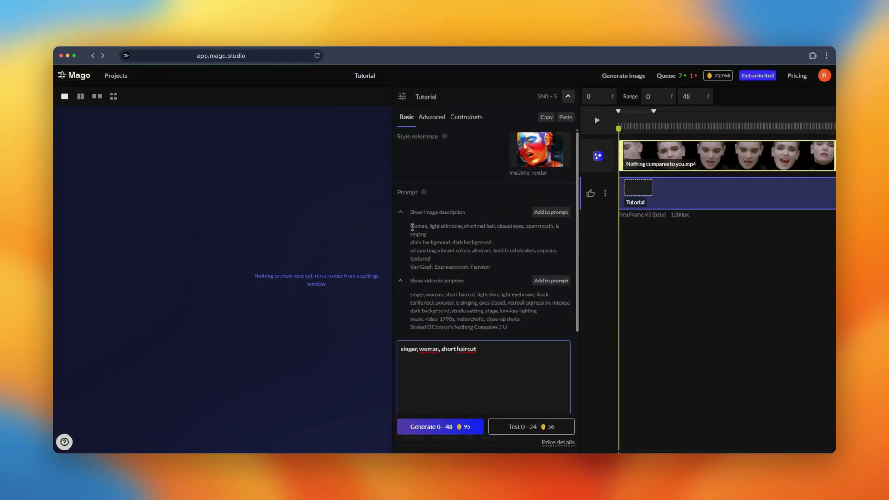
Step: Append the image description's "plain background, dark background" and "oil painting, vibrant colors, abstract, bold brushstrokes, impasto, textured" as separate paragraphs of the video prompt
left_click_drag(410, 242, 467, 259)
key("super+c")
left_click(544, 424)
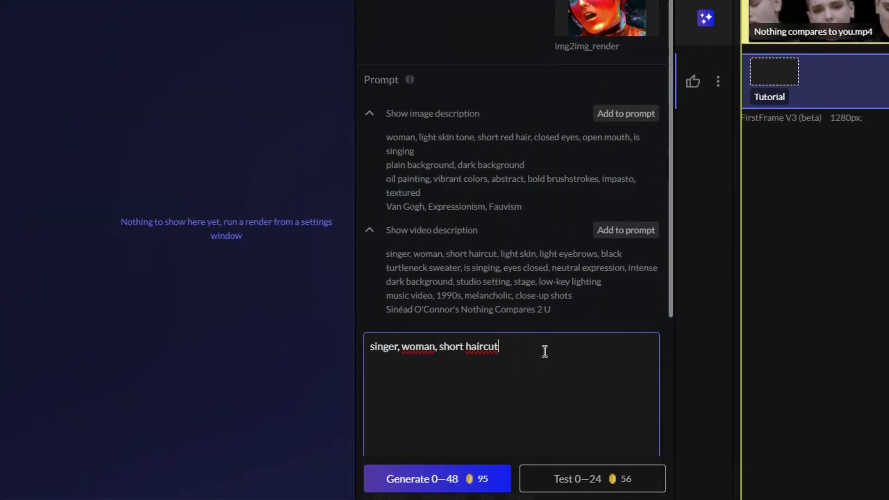
key("Return")
key("Return")
key("super+v")
scroll(520, 346, "down", 3)
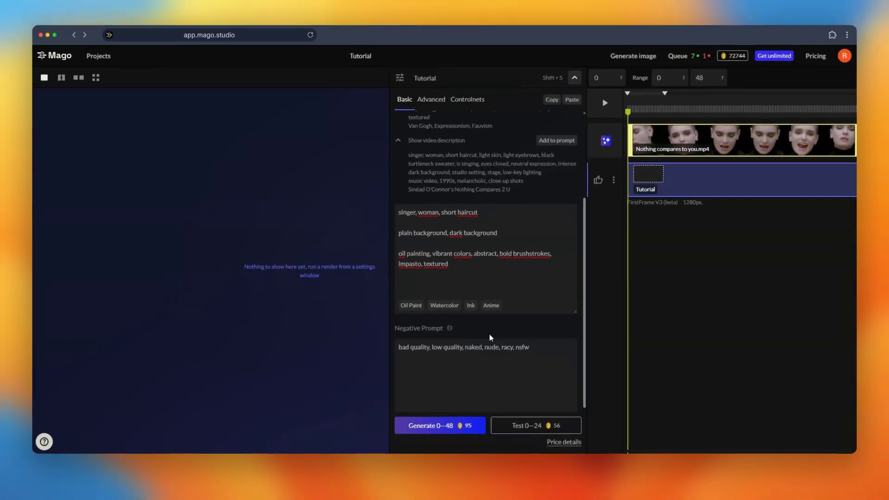
scroll(508, 331, "down", 1)
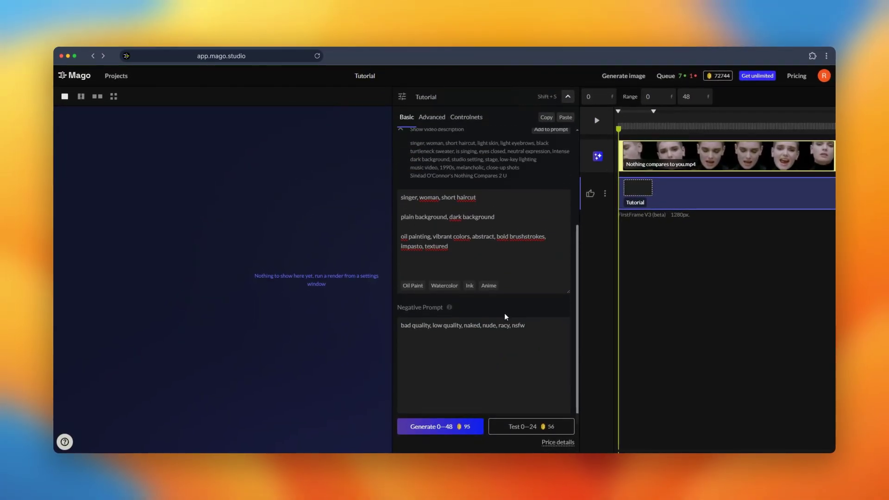
Step: Choose FirstFrame V3 (beta) as the video model and look over the remaining advanced settings
scroll(504, 313, "up", 5)
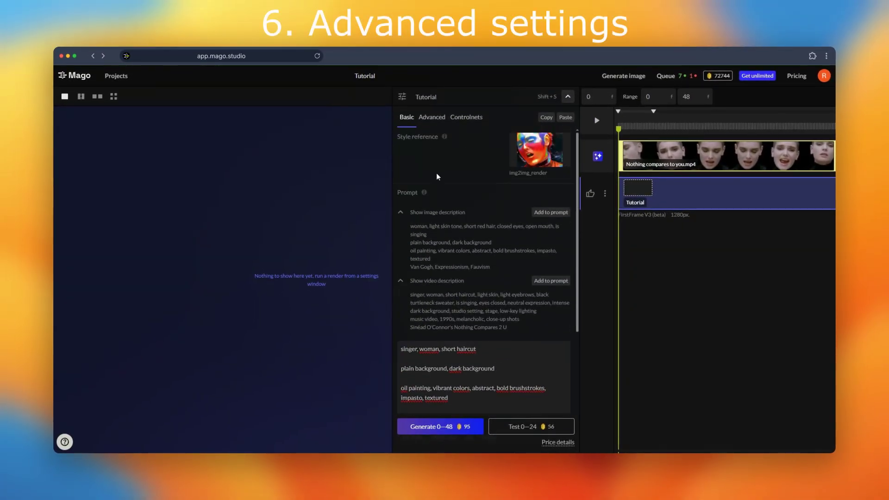
left_click(436, 119)
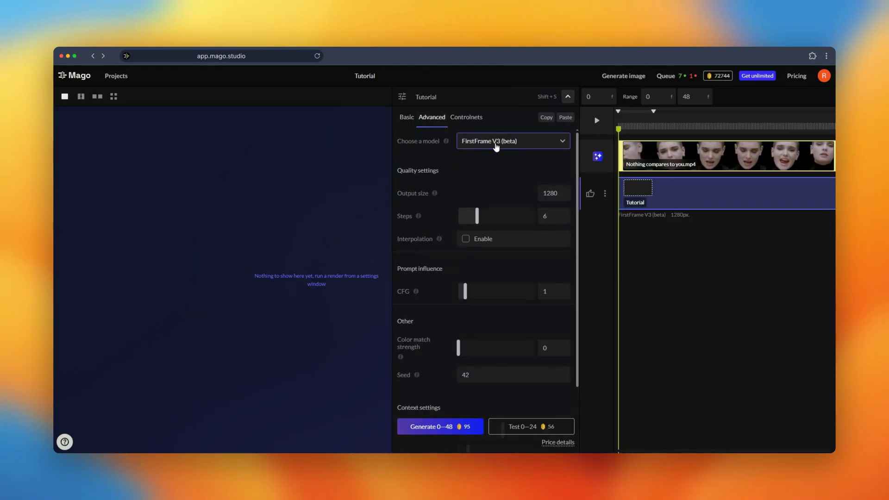
left_click(530, 144)
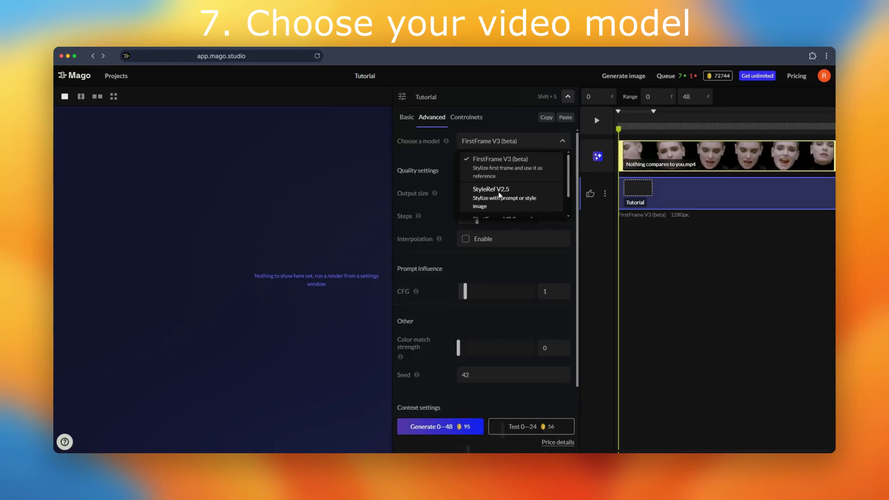
left_click(510, 169)
scroll(421, 373, "down", 2)
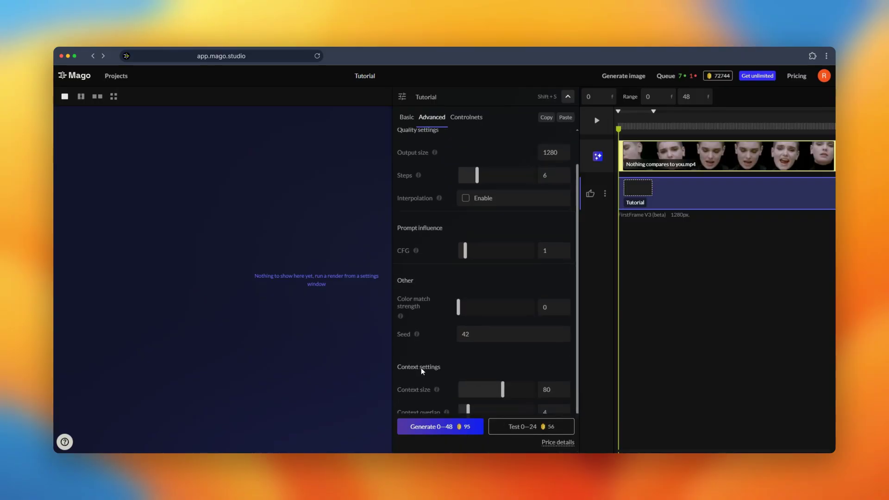
Step: Set the render's steps to 8, the color match strength to 0,3 and the context overlap to 6
scroll(421, 368, "up", 2)
left_click_drag(481, 218, 532, 192)
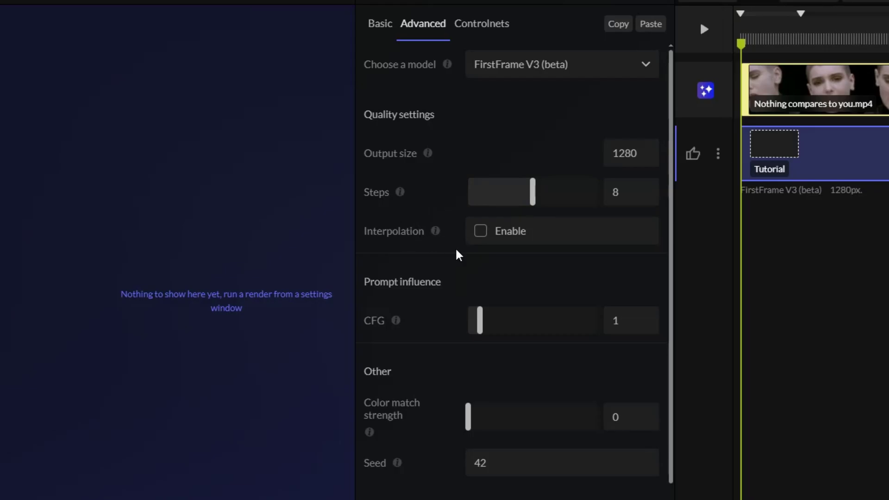
scroll(458, 254, "down", 2)
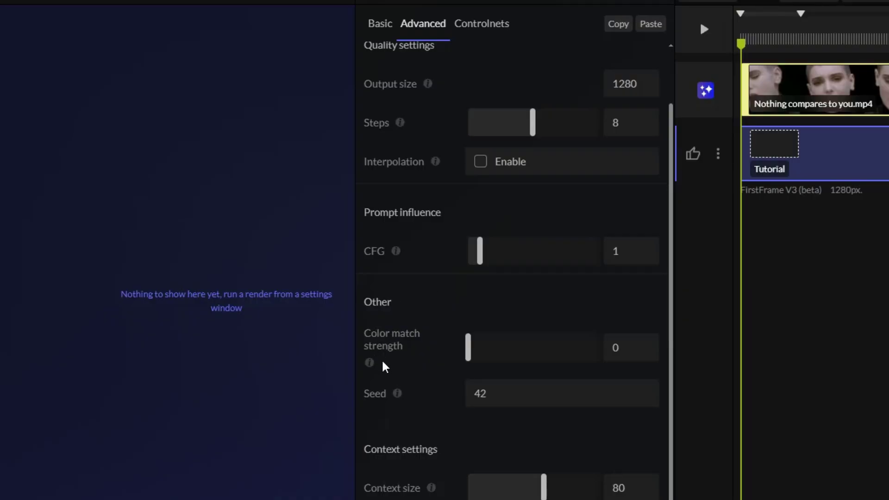
left_click_drag(470, 354, 496, 348)
scroll(463, 371, "down", 2)
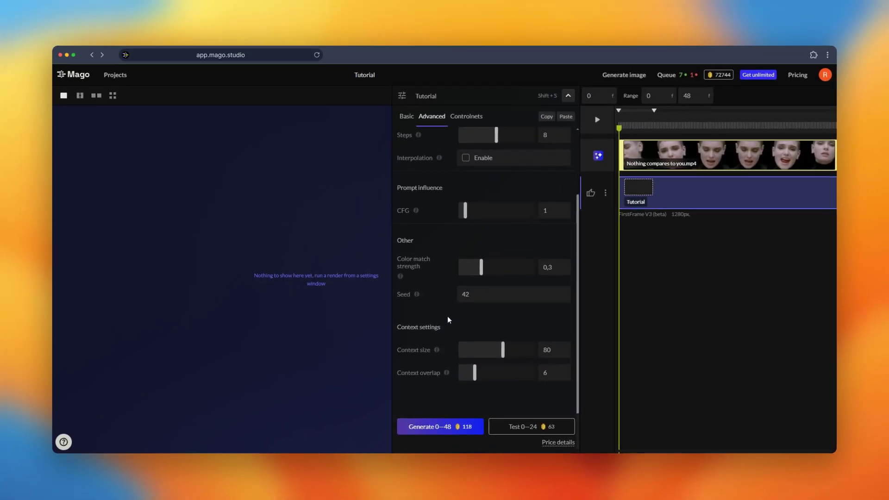
Step: Keep Depth as the controlnet type, set its depth resolution to 1280 and enable Facemesh
left_click(442, 127)
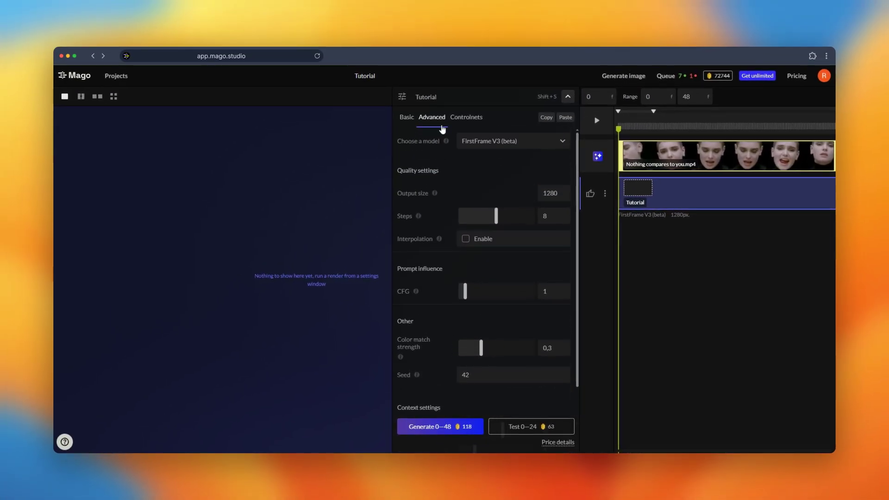
left_click(469, 121)
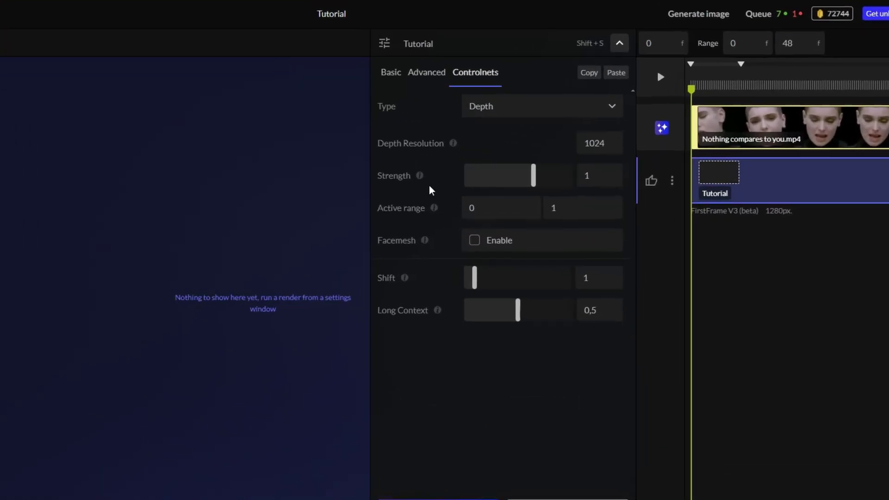
left_click(597, 78)
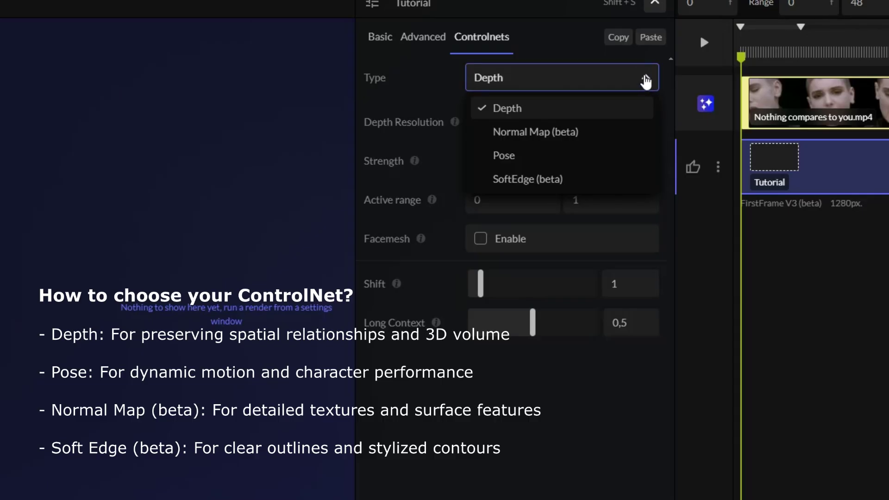
left_click(644, 79)
double_click(616, 122)
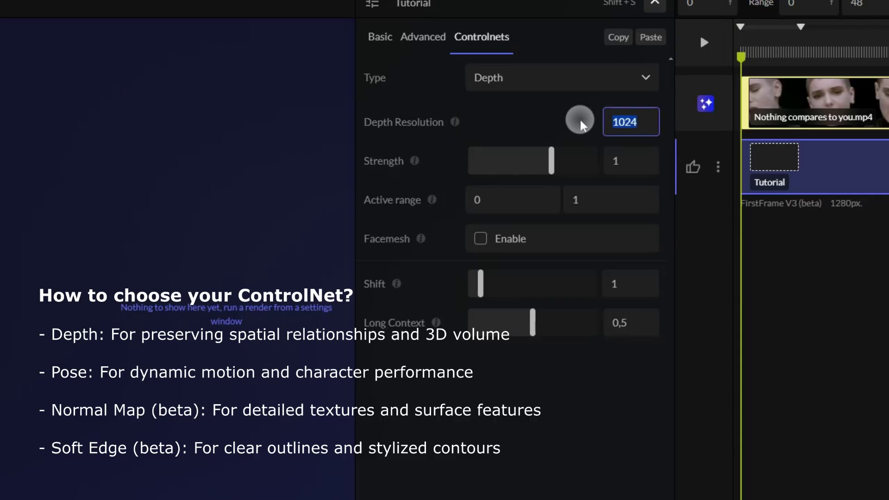
type("51280")
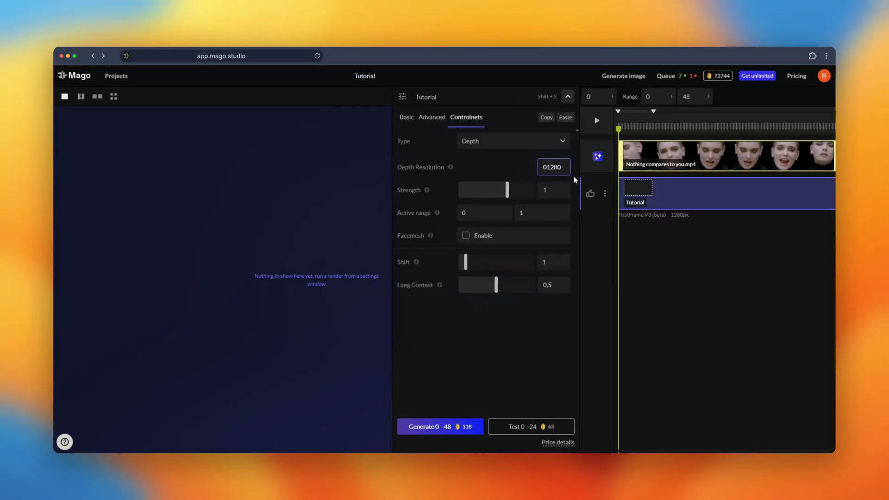
left_click(465, 236)
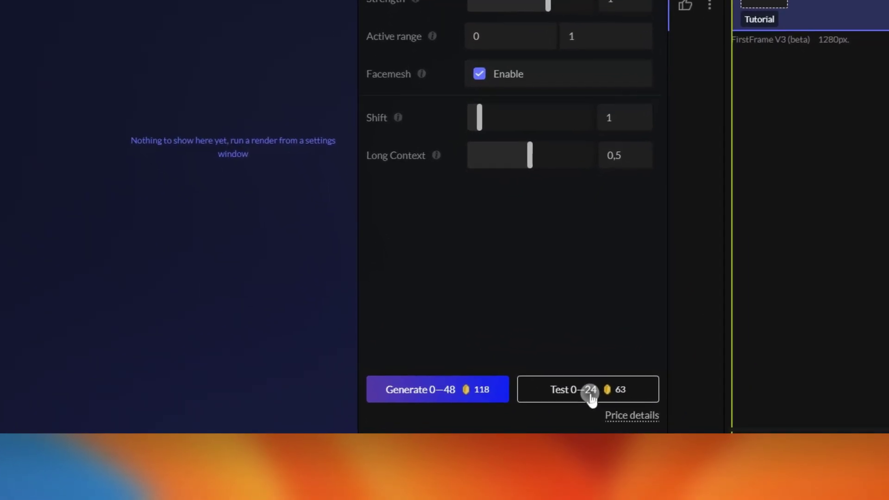
Step: Run a test render of frames 0–24, send it to the queue immediately and select the rendered track
left_click(537, 429)
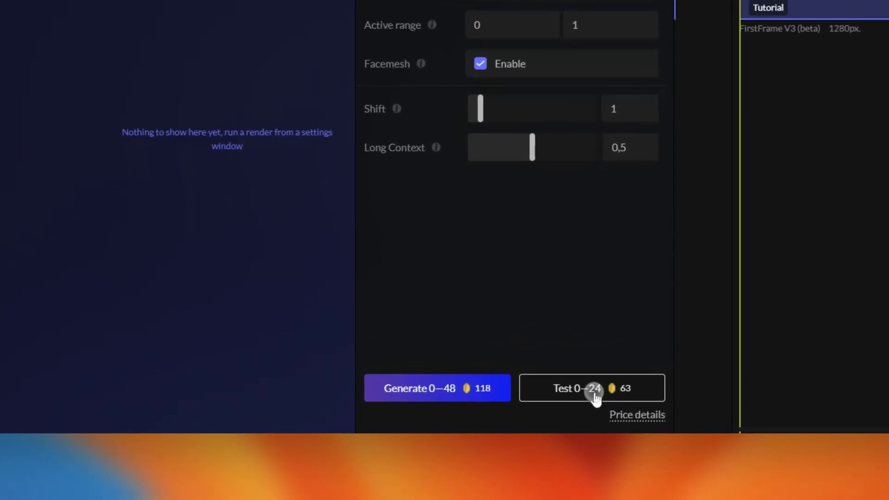
left_click(248, 395)
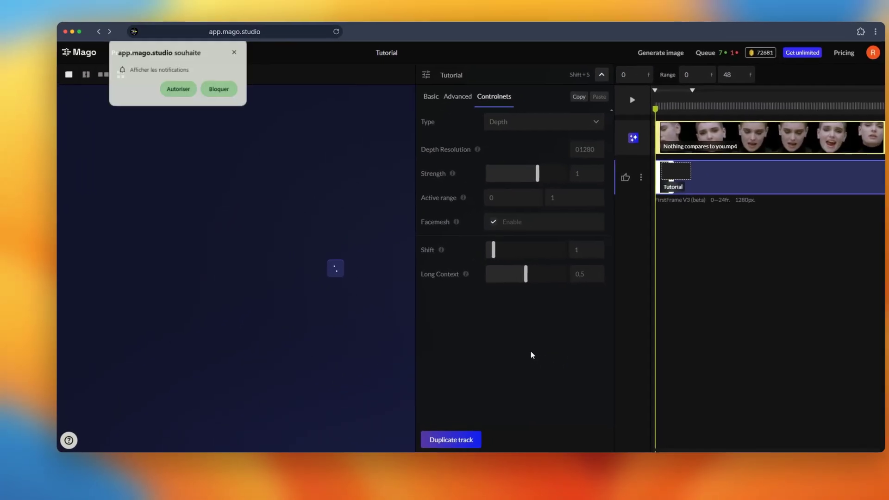
left_click(669, 177)
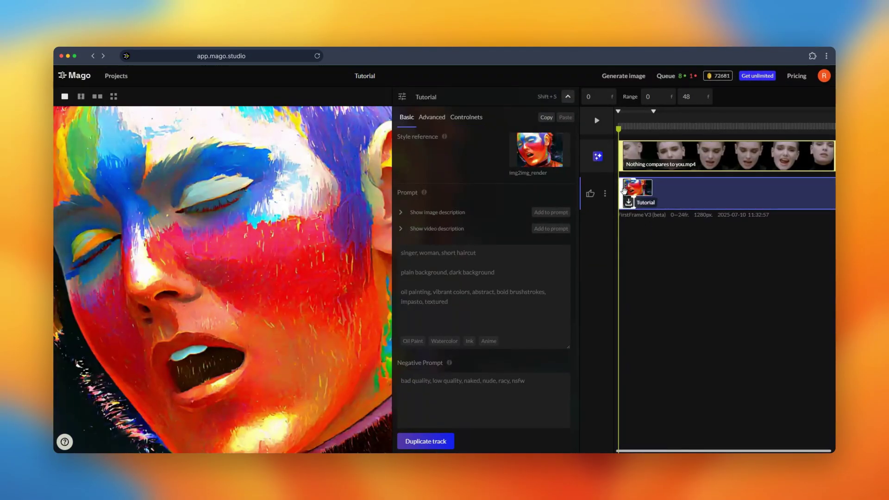
Step: Collapse the track settings to enlarge the preview and play a short part of the test render
left_click(568, 97)
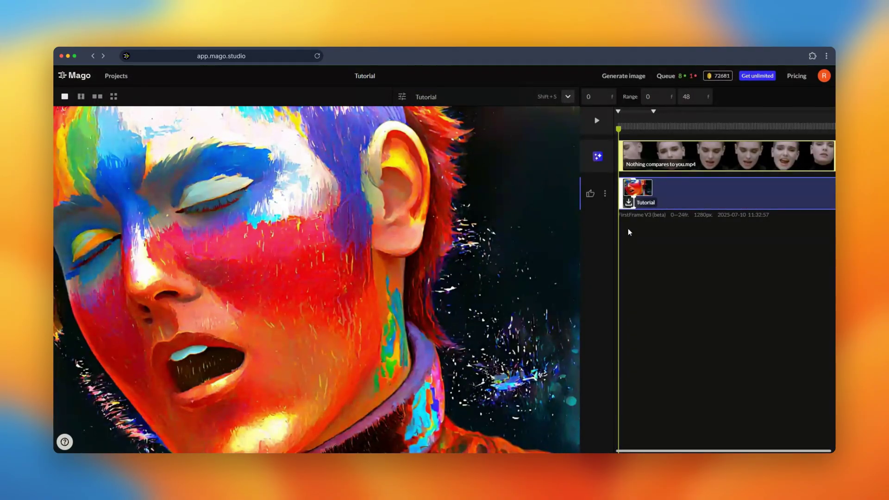
key("space")
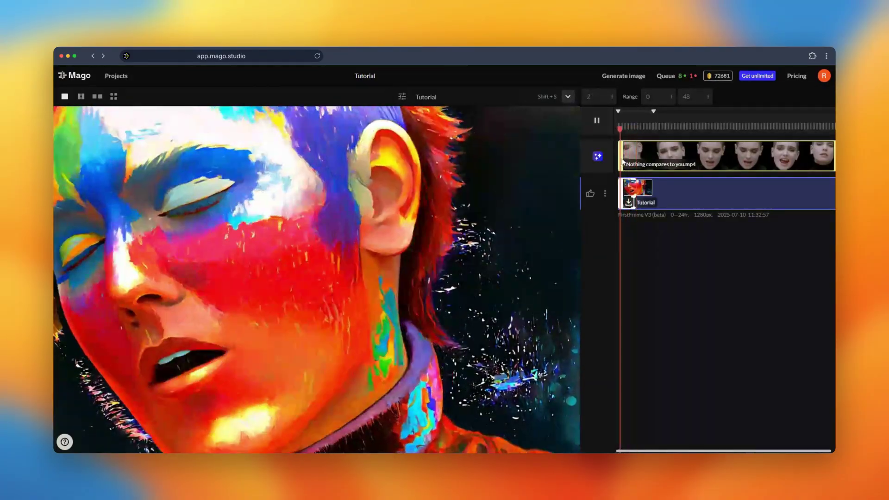
key("space")
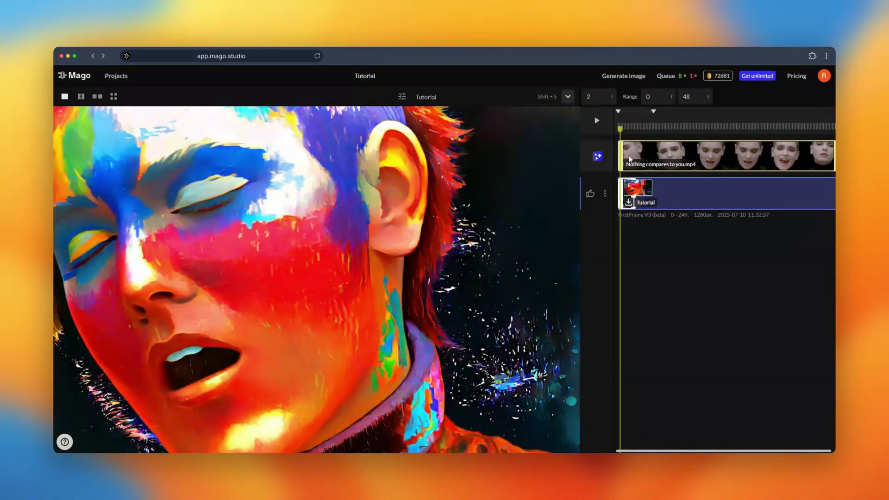
Step: Compare the stylized track with Nothing compares to you.mp4 at several frames, first in split view with a movable divider, then side by side
left_click(630, 159)
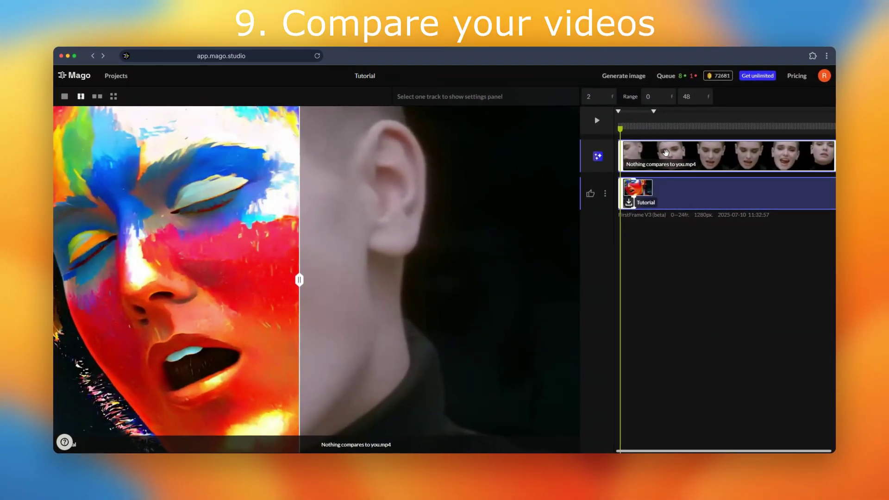
left_click(628, 126)
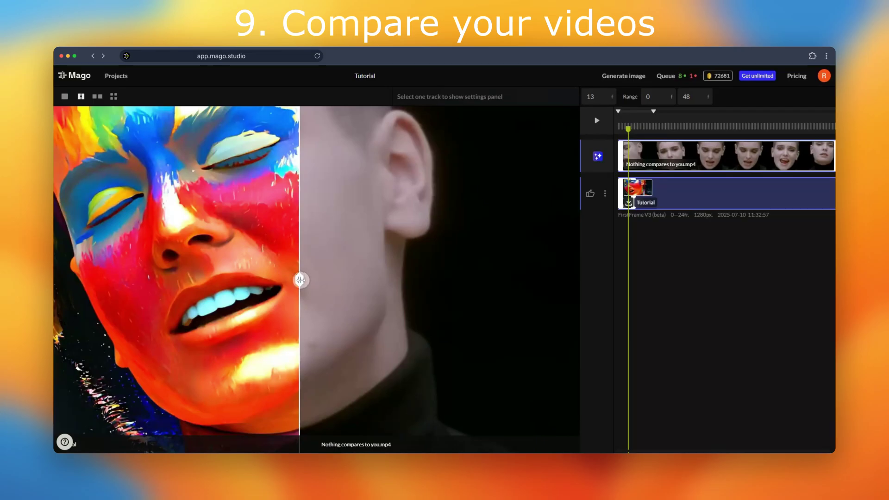
left_click_drag(300, 280, 267, 279)
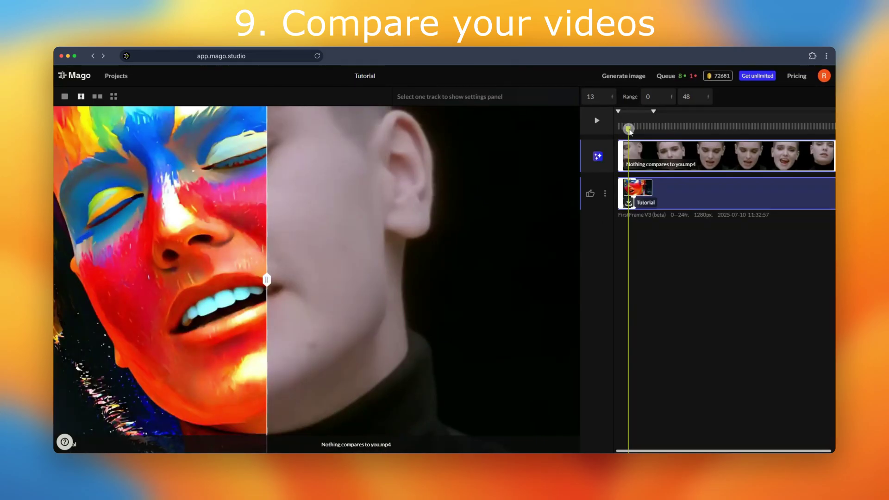
left_click_drag(630, 132, 602, 133)
left_click_drag(266, 280, 292, 279)
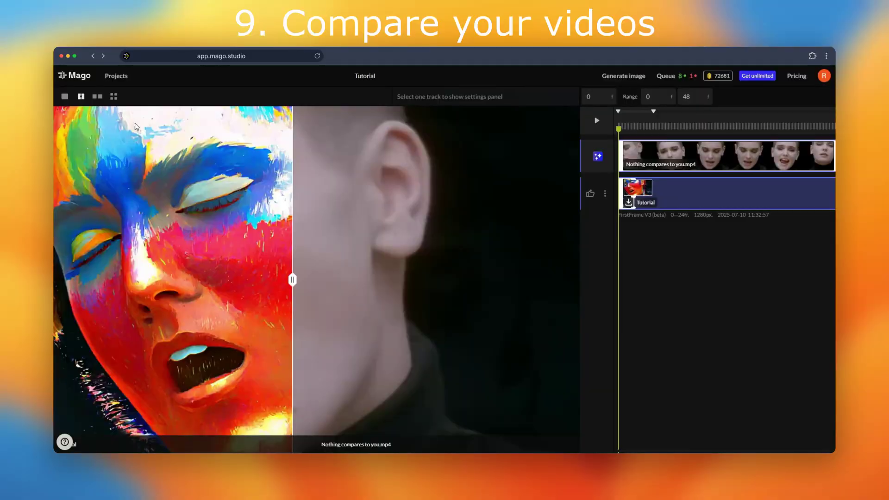
left_click(96, 99)
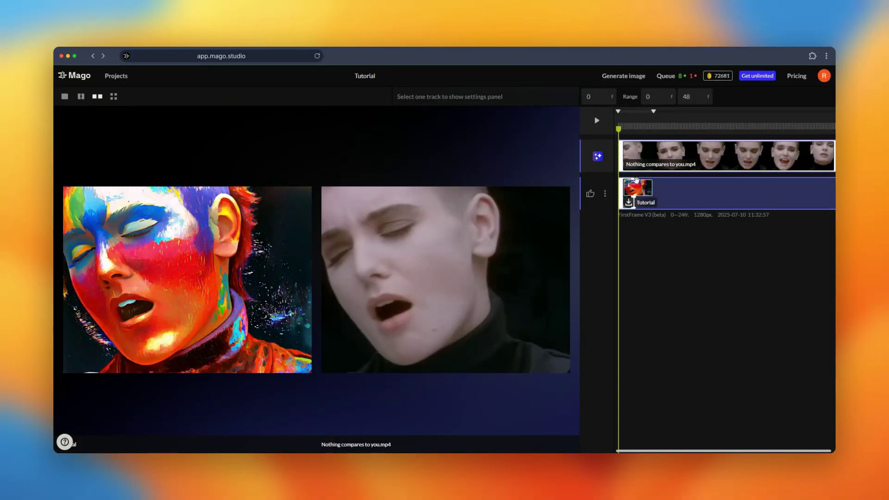
mouse_move(618, 128)
left_mouse_down()
mouse_move(647, 130)
mouse_move(619, 131)
mouse_move(632, 132)
left_mouse_up()
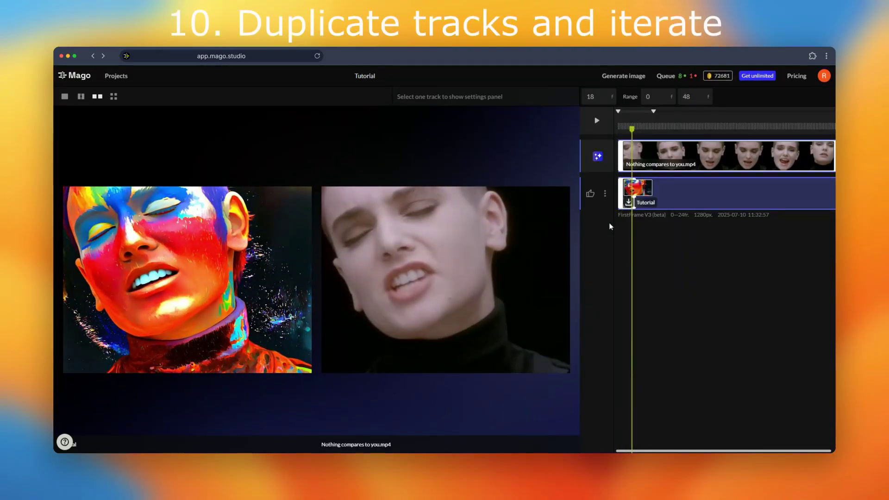
Step: Duplicate the rendered Tutorial track and review the copy's basic, advanced and controlnet settings
left_click(605, 194)
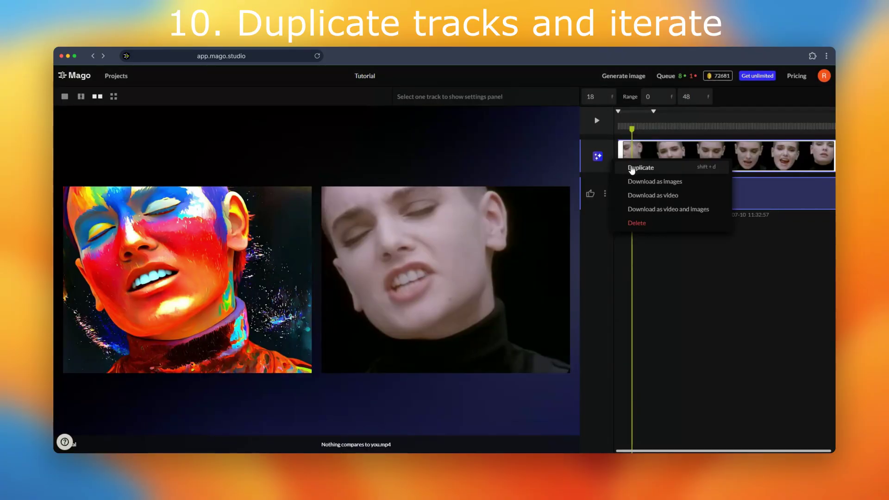
left_click(680, 173)
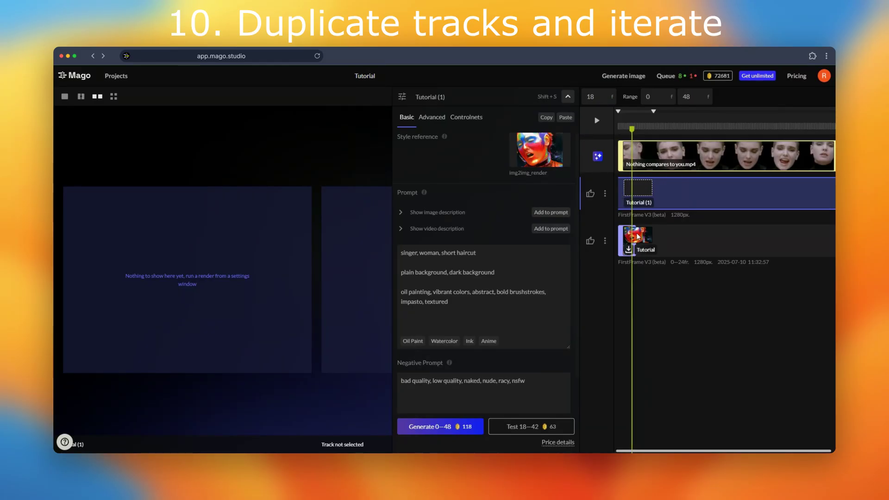
scroll(489, 301, "down", 3)
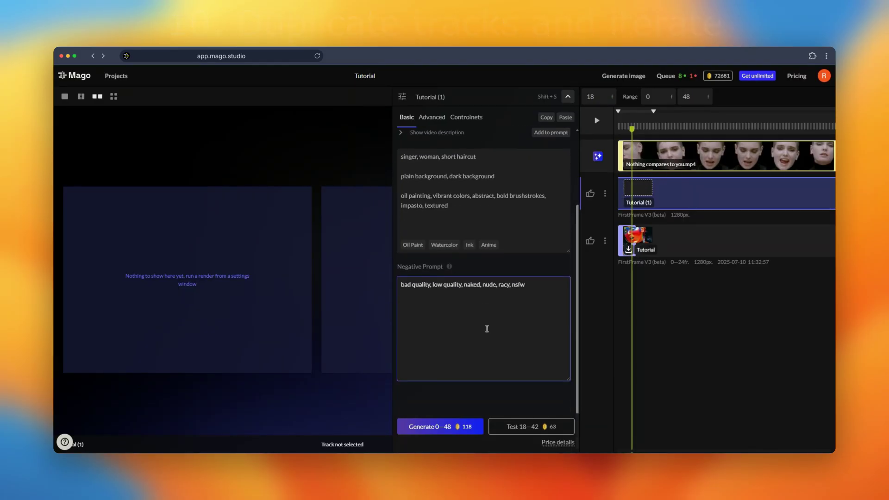
scroll(484, 343, "up", 3)
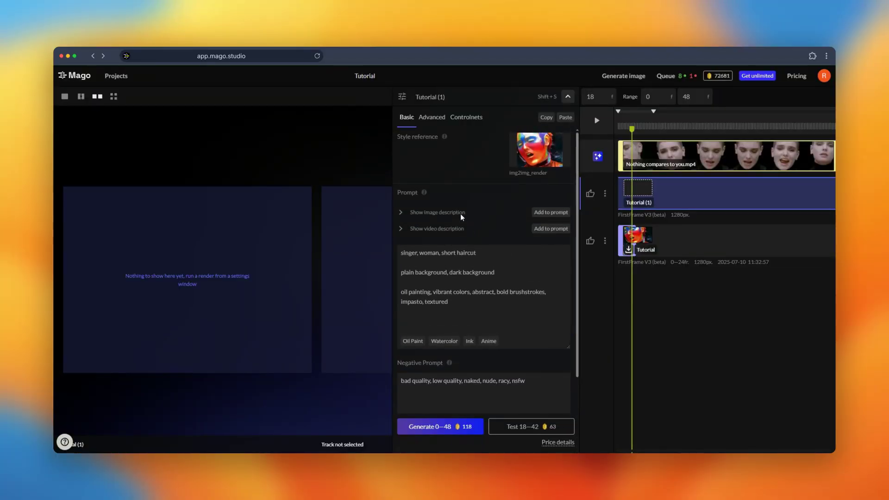
left_click(432, 117)
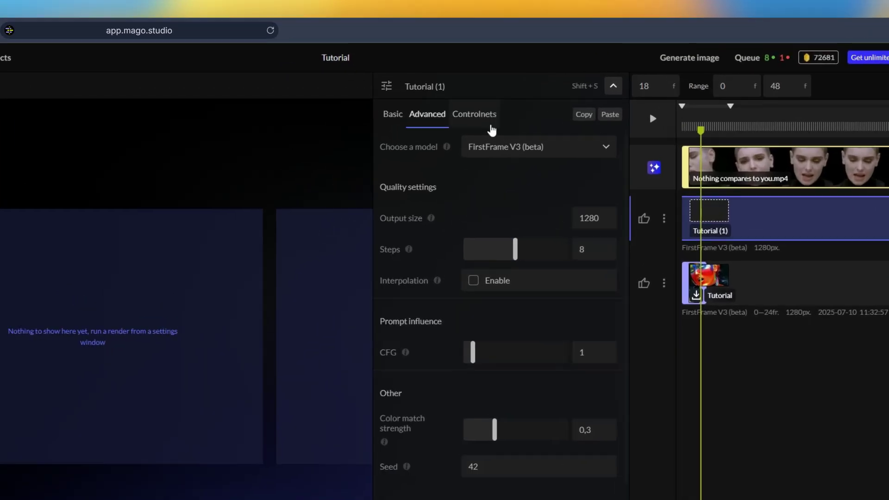
left_click(465, 118)
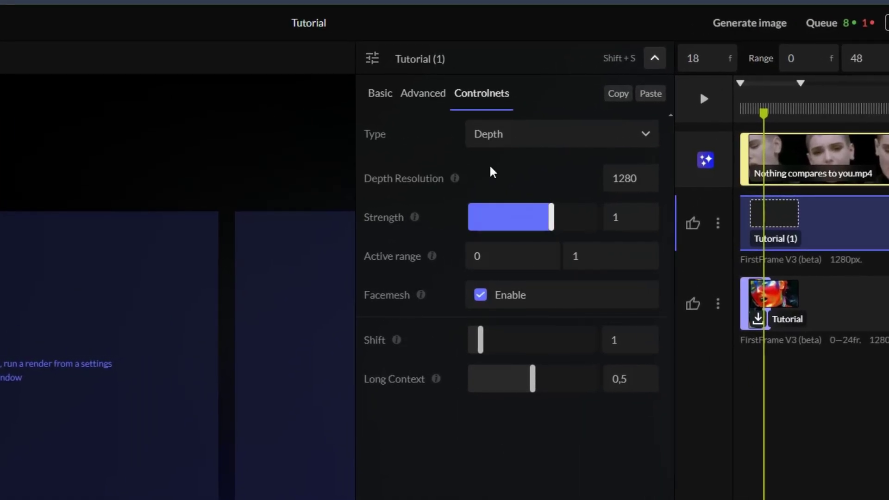
left_click(378, 95)
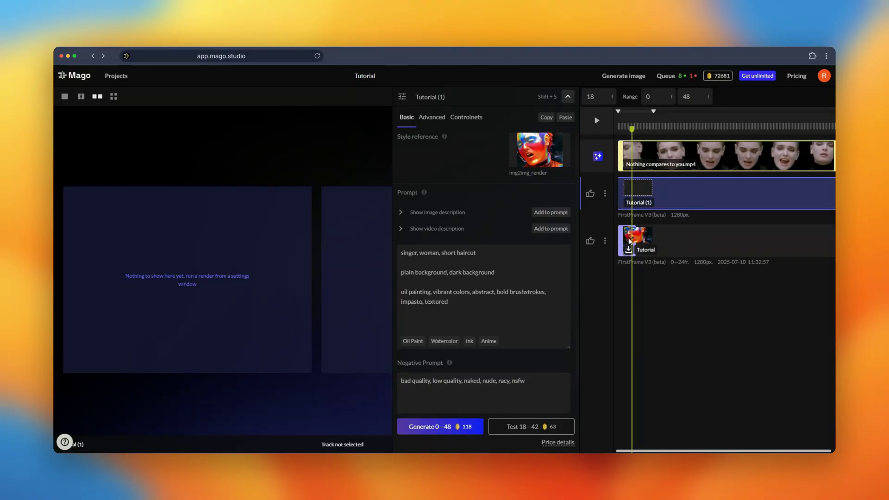
Step: Set the end of the render range to frame 100, generate frames 0–100 on the duplicate track and send the render immediately
left_click(703, 113)
type("100")
key("Return")
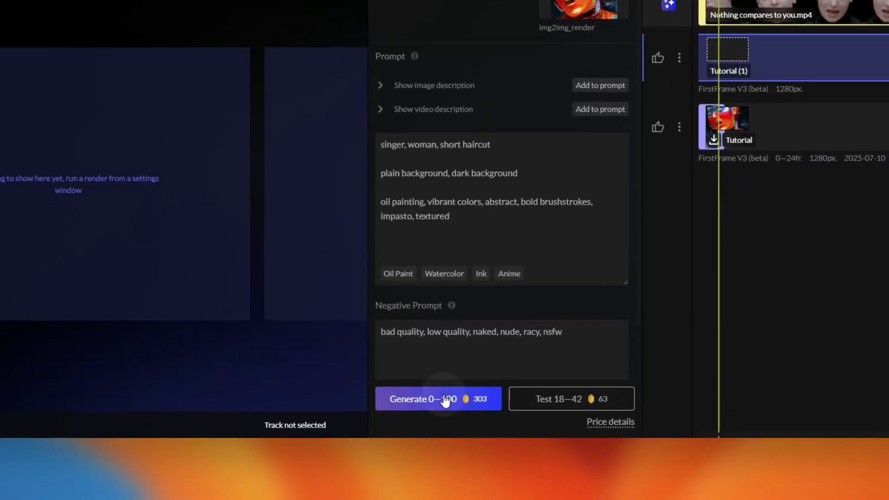
left_click(440, 427)
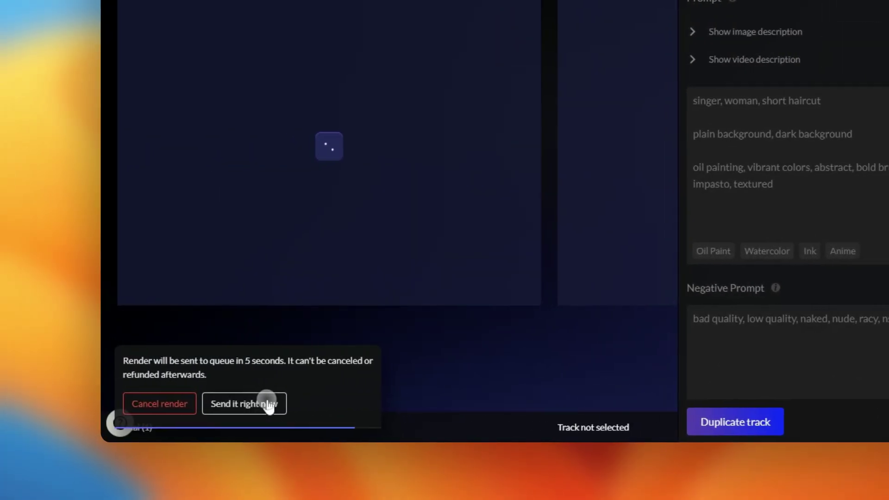
left_click(178, 404)
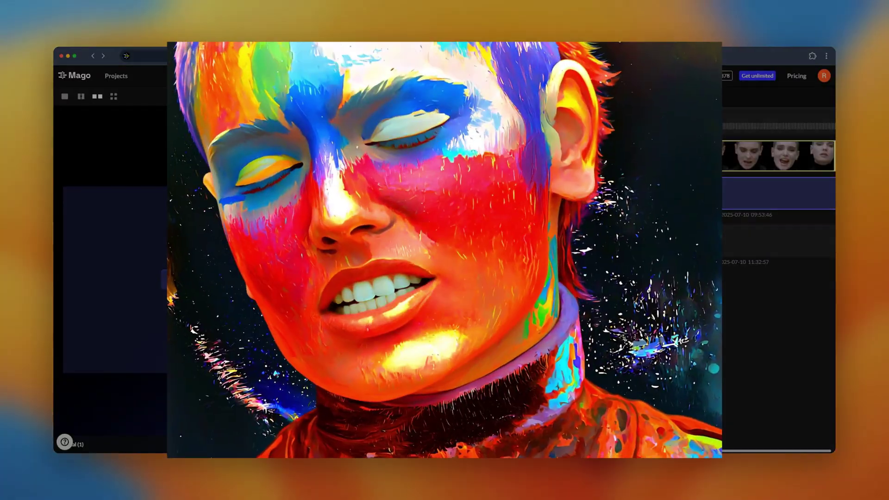